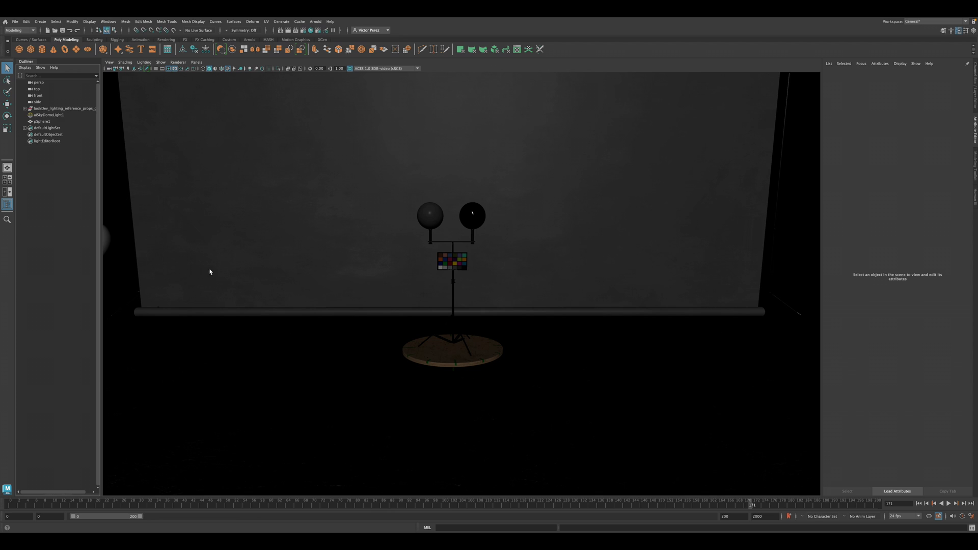
# Step: Open the Color Management preferences and switch color management off and back on so it is enabled
pyautogui.click(108, 22)
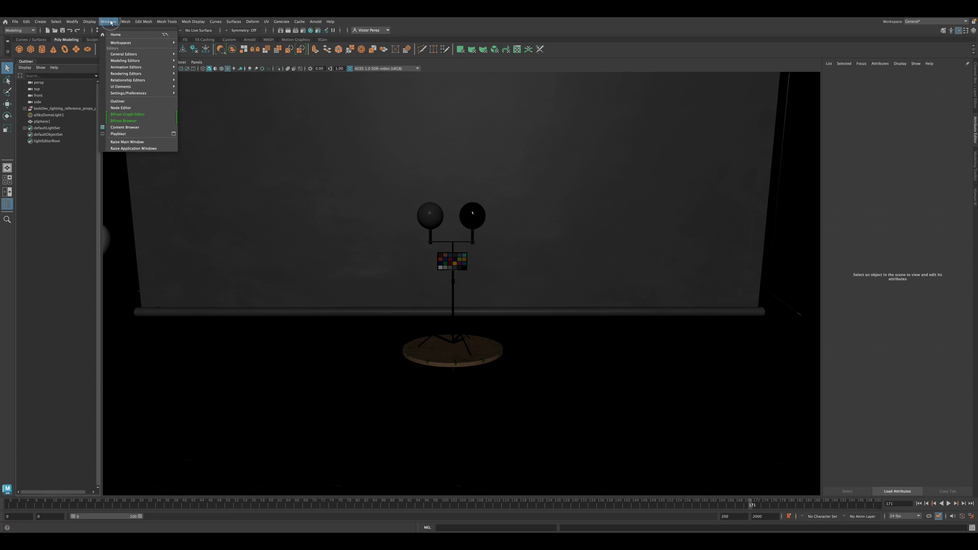
pyautogui.moveTo(133, 94)
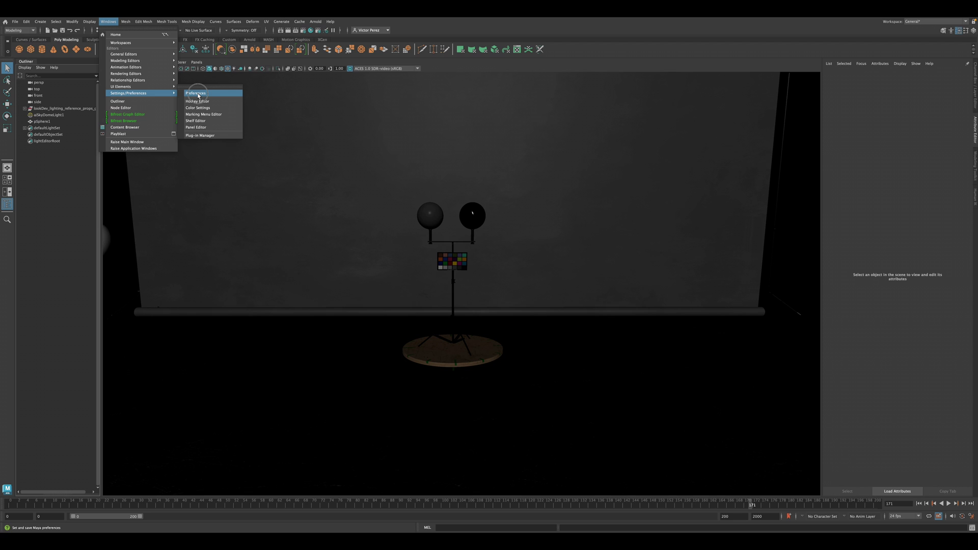
pyautogui.click(199, 96)
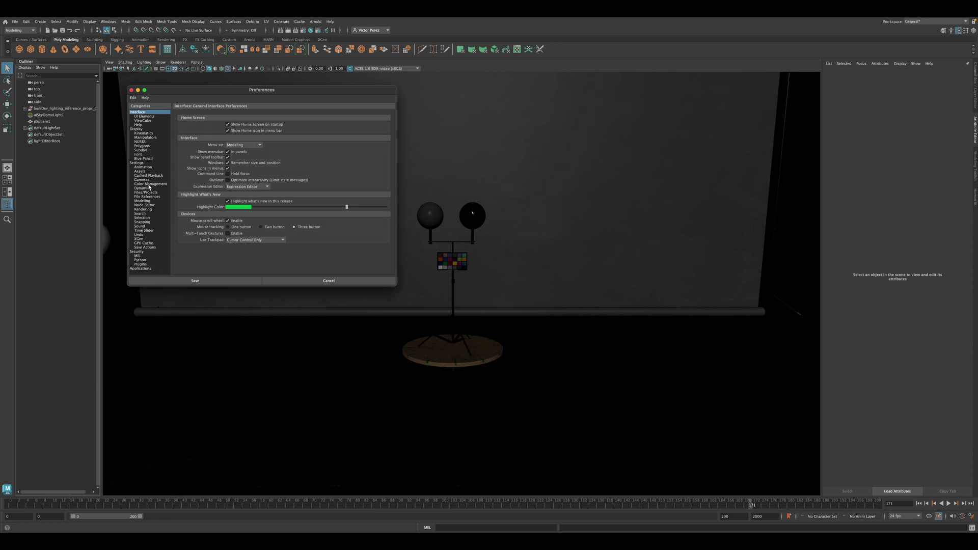
pyautogui.click(150, 184)
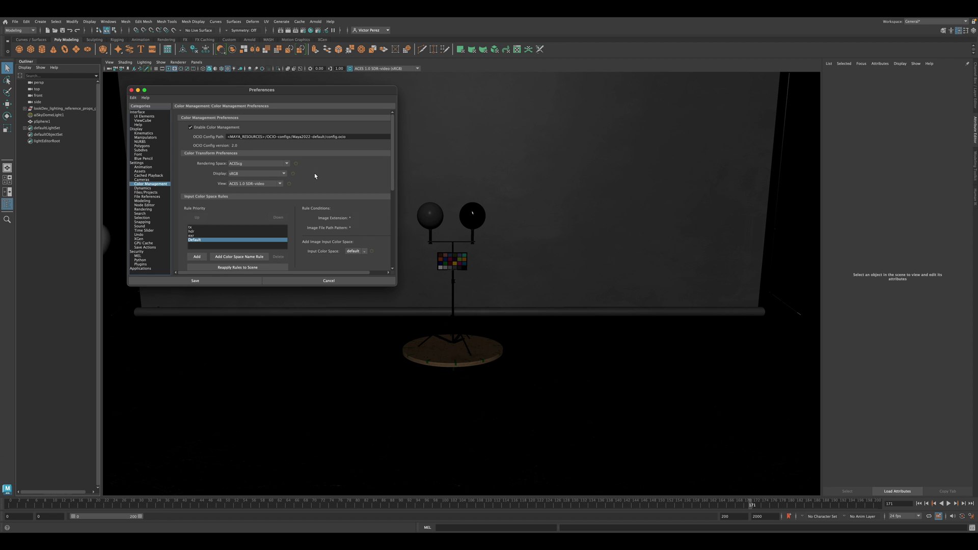
pyautogui.click(191, 127)
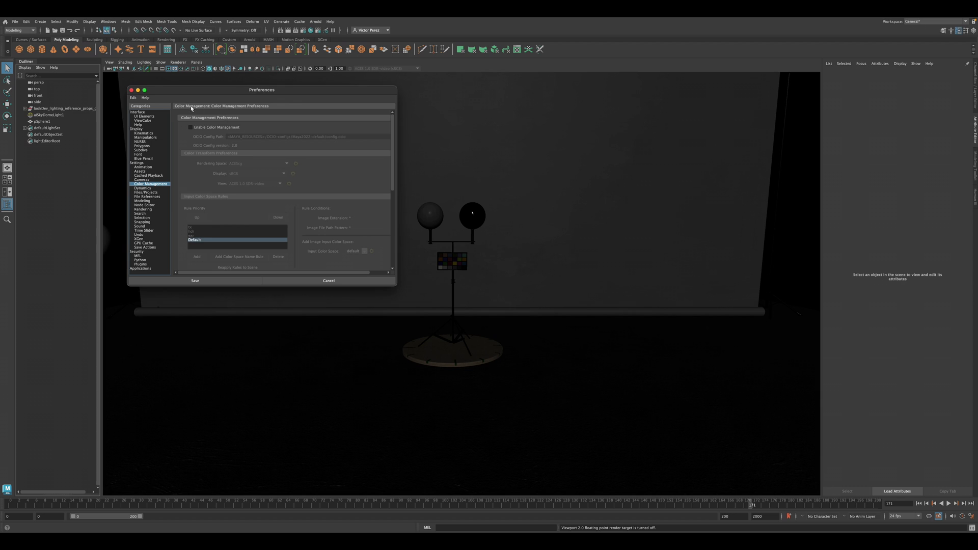
pyautogui.click(191, 127)
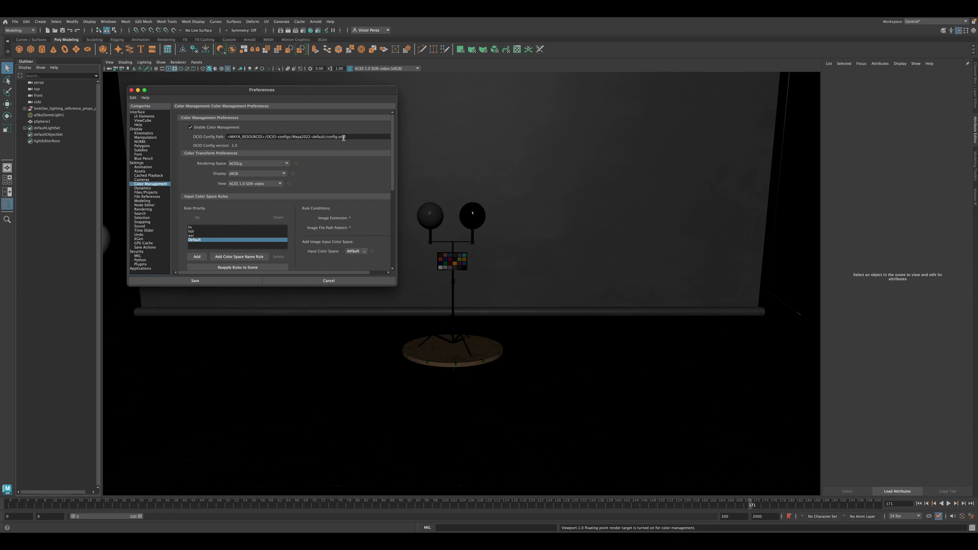
# Step: Set the rendering space to ACEScg with an sRGB display and ACES 1.0 SDR-video view, and save the preferences
pyautogui.click(250, 163)
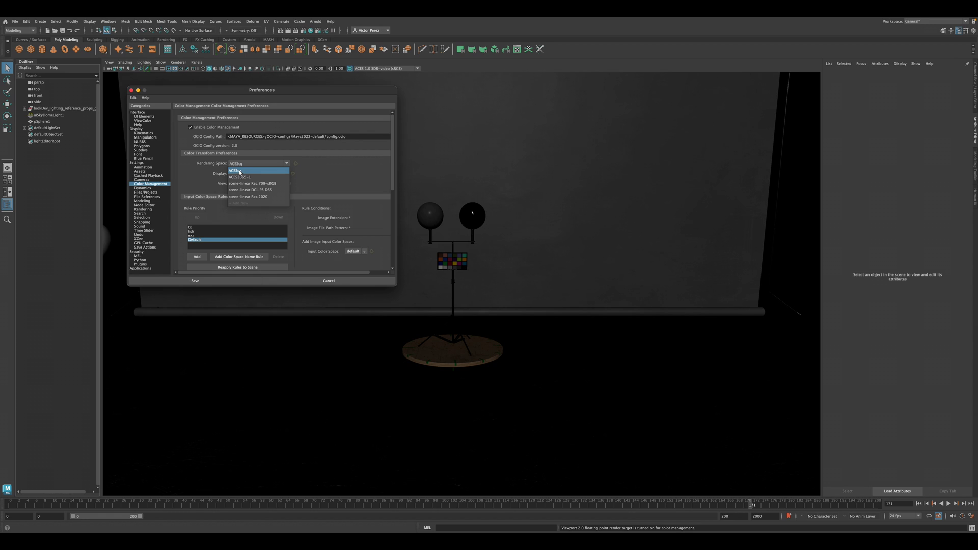
pyautogui.click(241, 171)
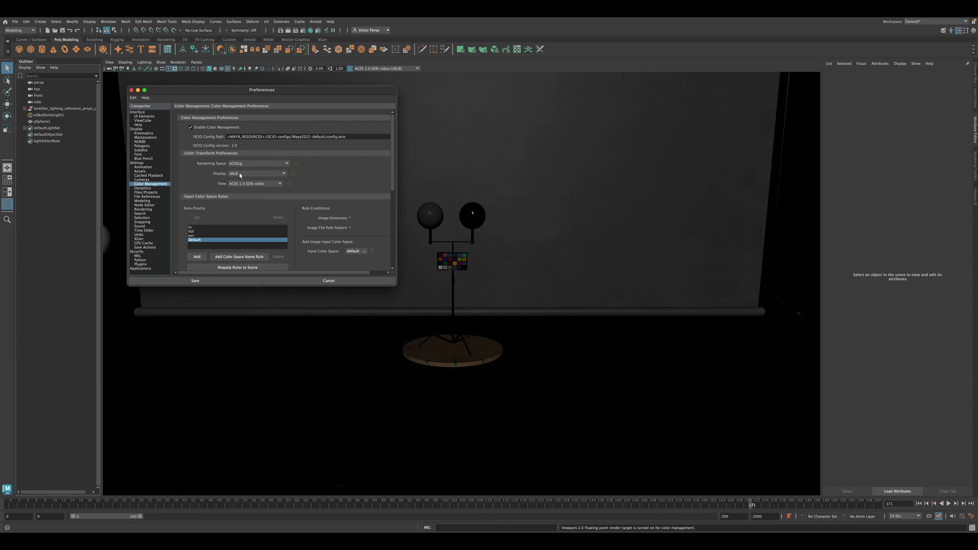
pyautogui.click(240, 175)
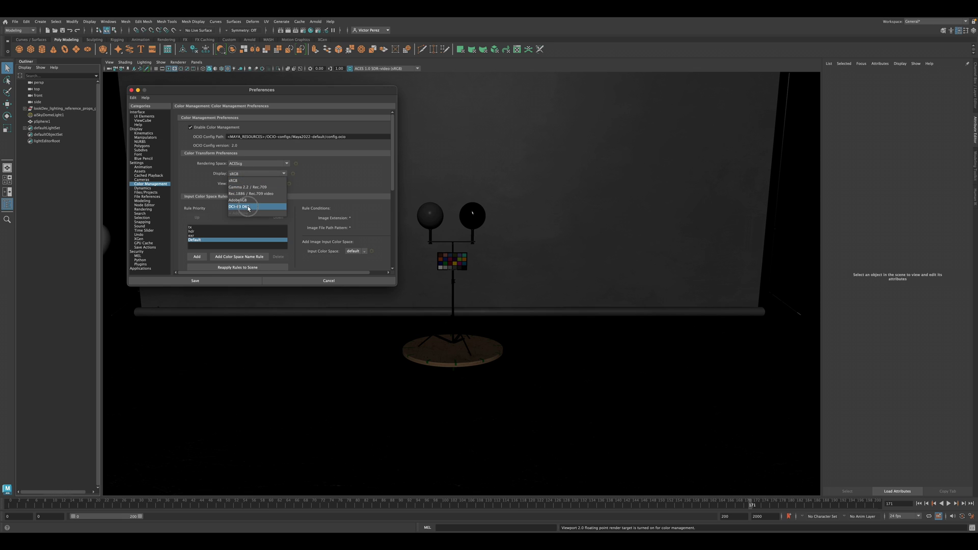
pyautogui.click(239, 182)
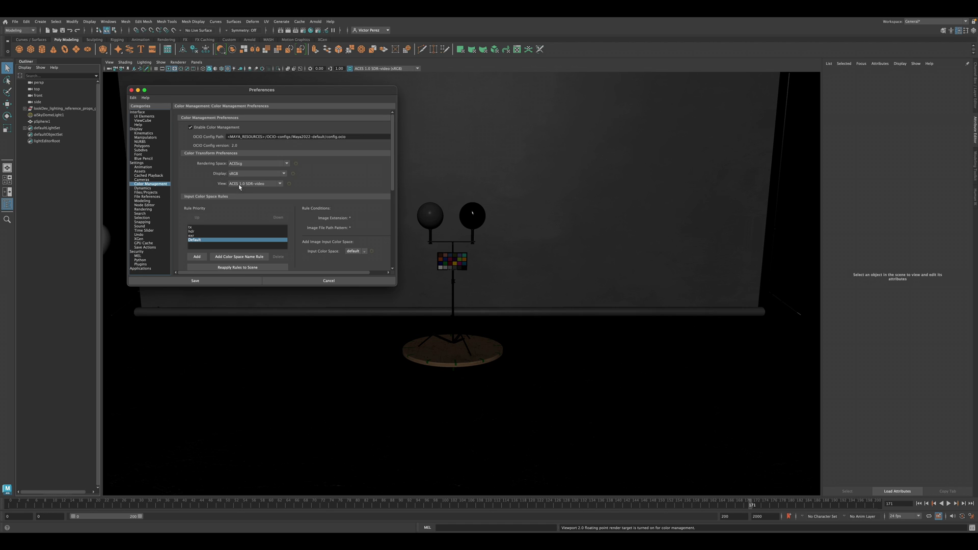
pyautogui.click(250, 184)
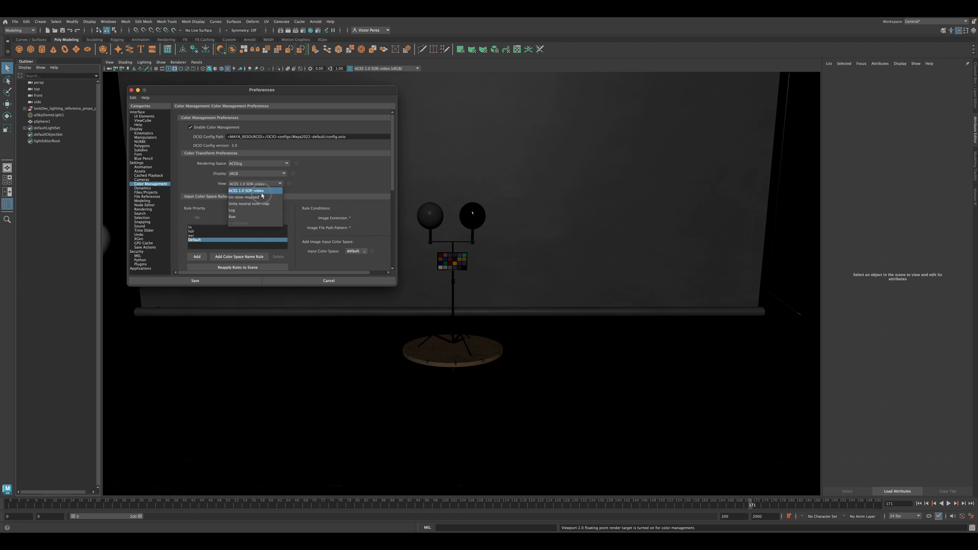
pyautogui.click(262, 192)
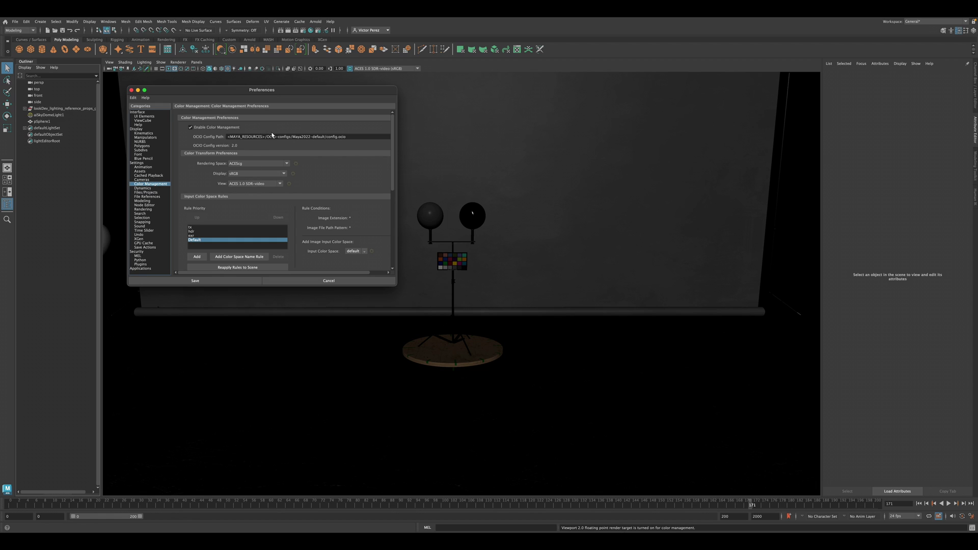
pyautogui.click(195, 281)
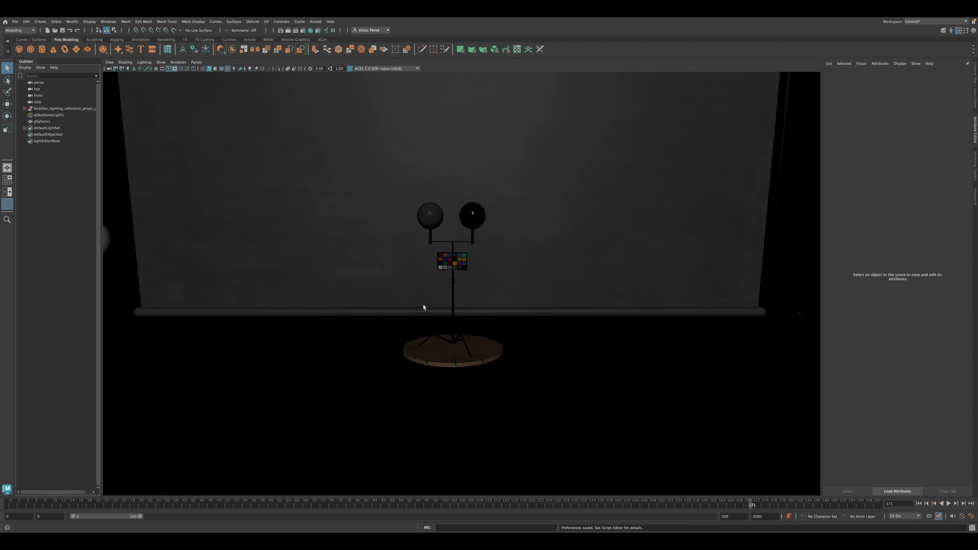
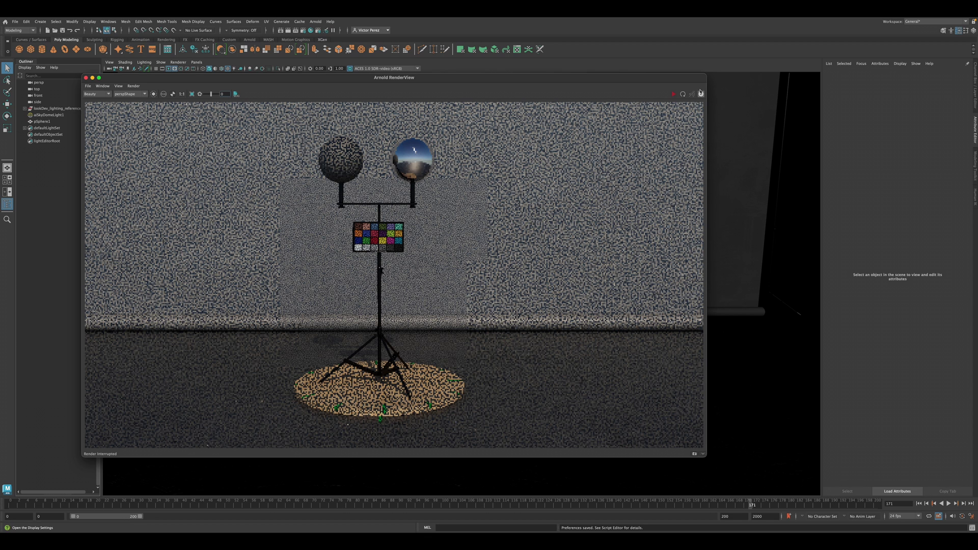
# Step: Open the display settings of the Arnold RenderView and set Gamma to 1
pyautogui.click(701, 95)
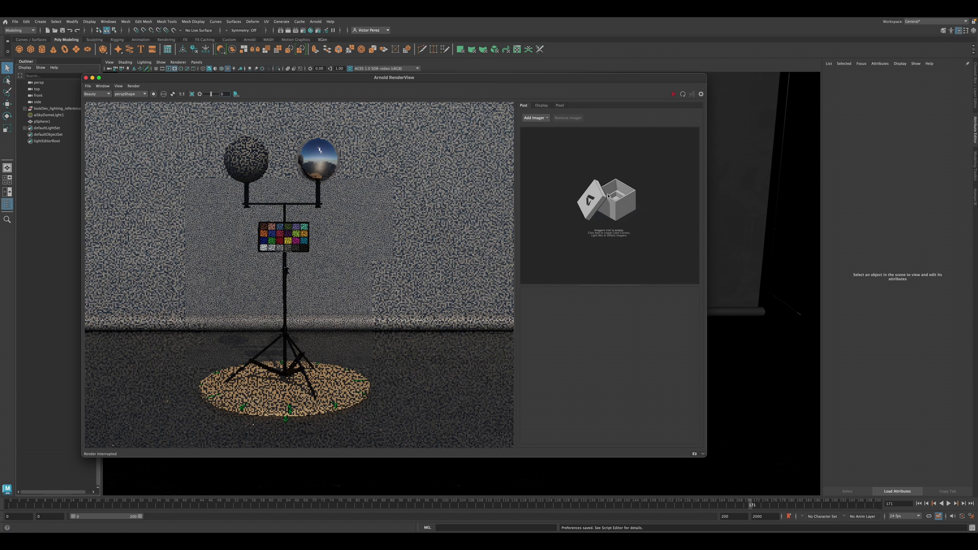
pyautogui.click(542, 105)
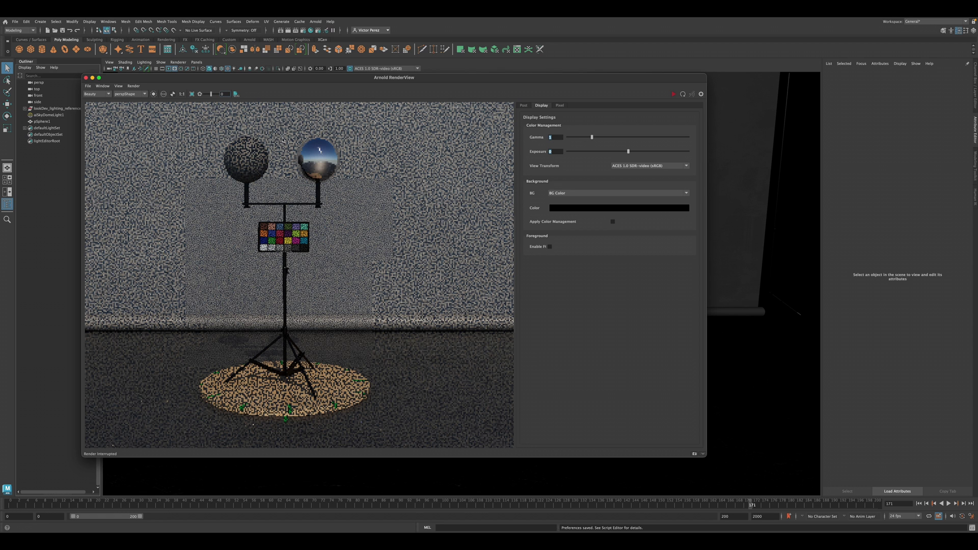
pyautogui.moveTo(598, 135)
pyautogui.mouseDown()
pyautogui.moveTo(614, 136)
pyautogui.moveTo(598, 136)
pyautogui.mouseUp()
pyautogui.doubleClick(554, 137)
pyautogui.write('1')
pyautogui.press('Return')
pyautogui.press('Tab')
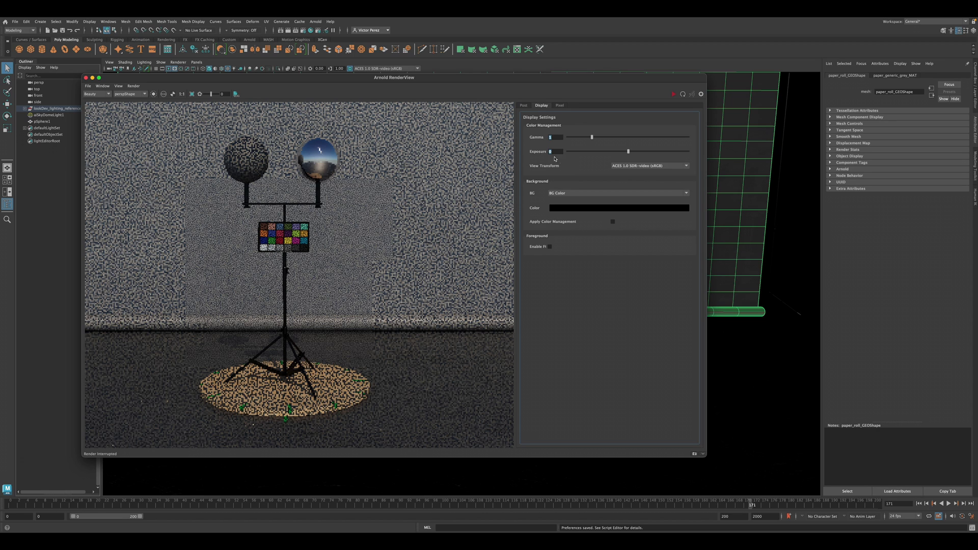
# Step: Compare the Un-tone-mapped, Unity neutral tone-map and Log view transforms on the render, then return to ACES 1.0 SDR-video (sRGB)
pyautogui.click(648, 166)
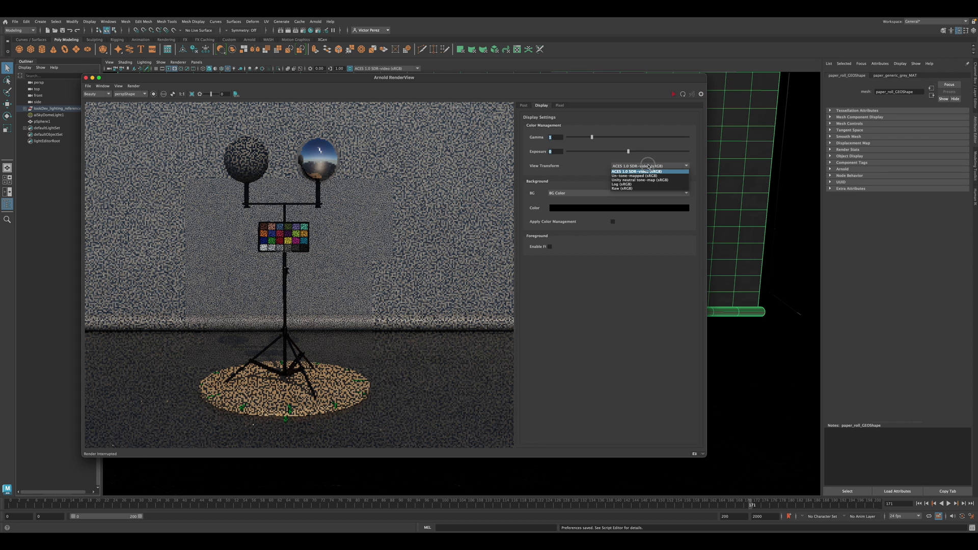
pyautogui.click(637, 175)
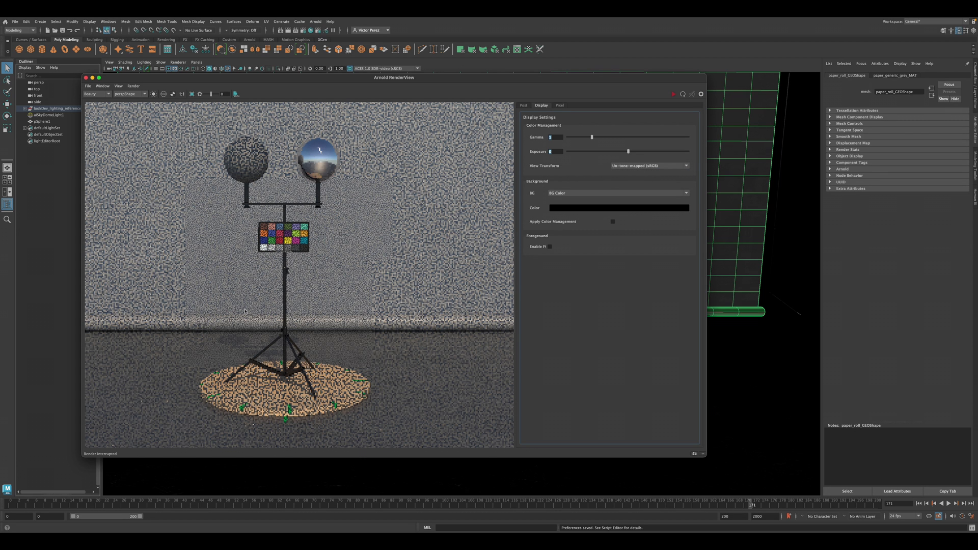
pyautogui.click(648, 164)
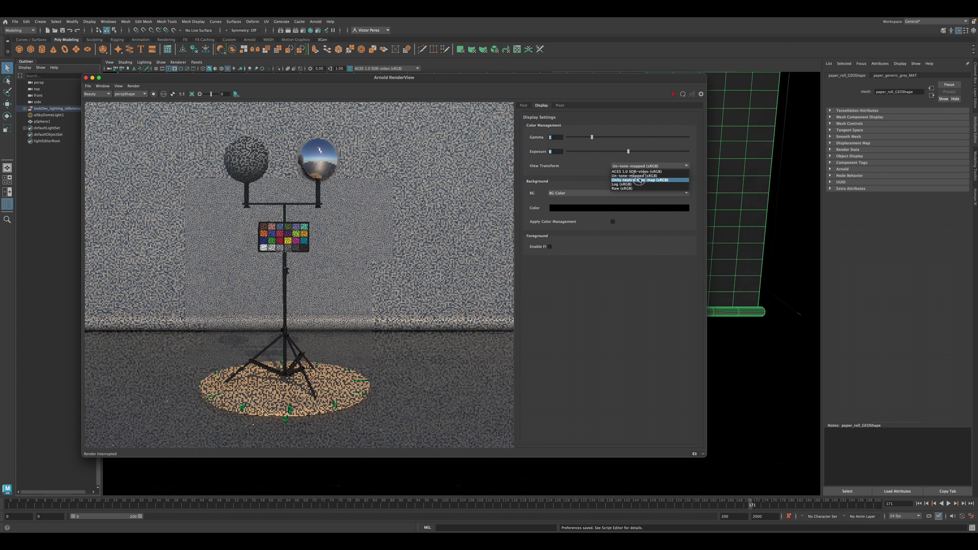
pyautogui.click(640, 181)
pyautogui.click(643, 166)
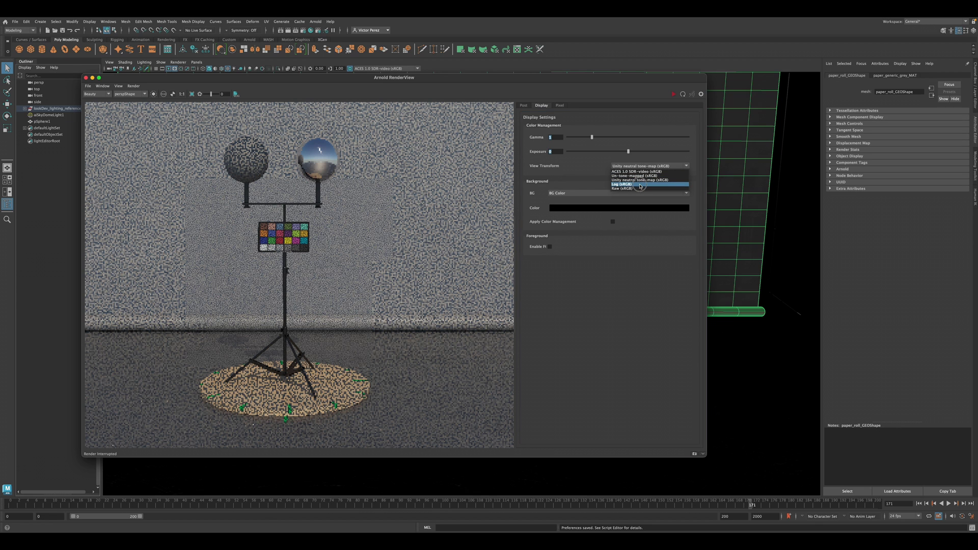
pyautogui.click(640, 188)
pyautogui.click(638, 167)
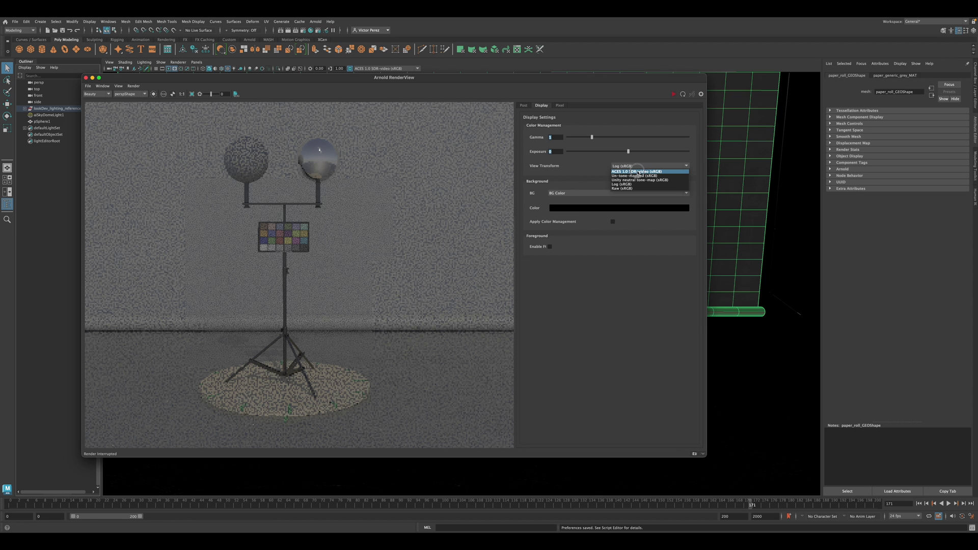
pyautogui.click(639, 172)
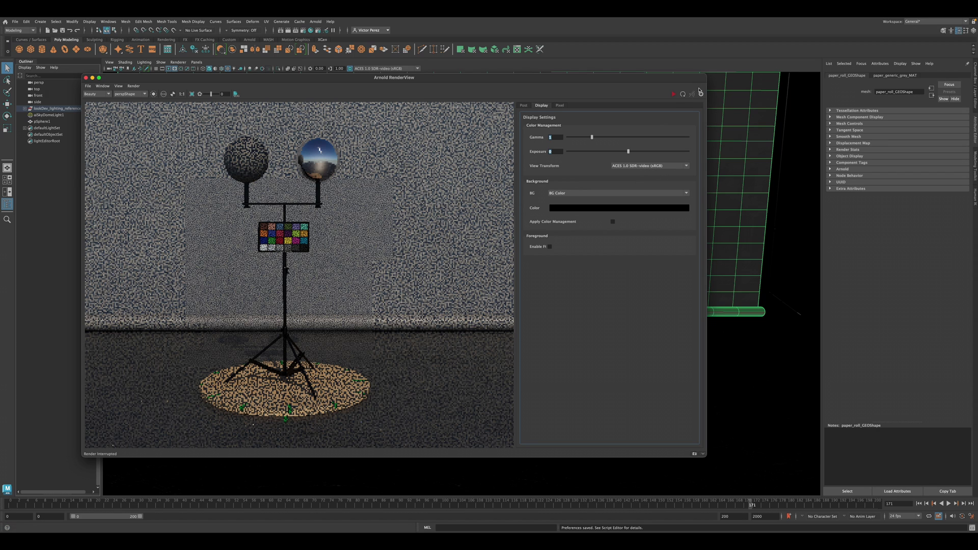
# Step: Close the render view, toggle the viewport's color transform off and on, and choose ACES 1.0 SDR-video (sRGB) for it
pyautogui.click(86, 78)
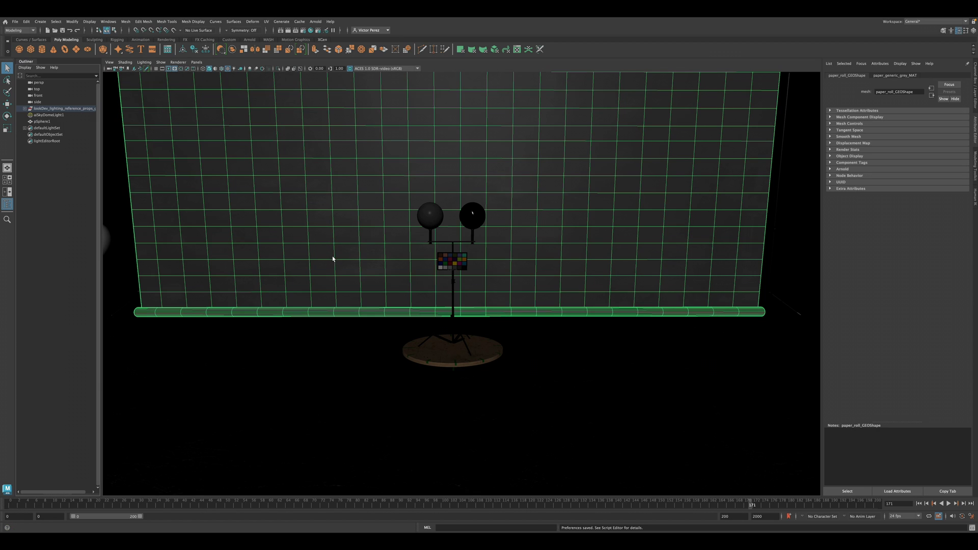
pyautogui.click(510, 230)
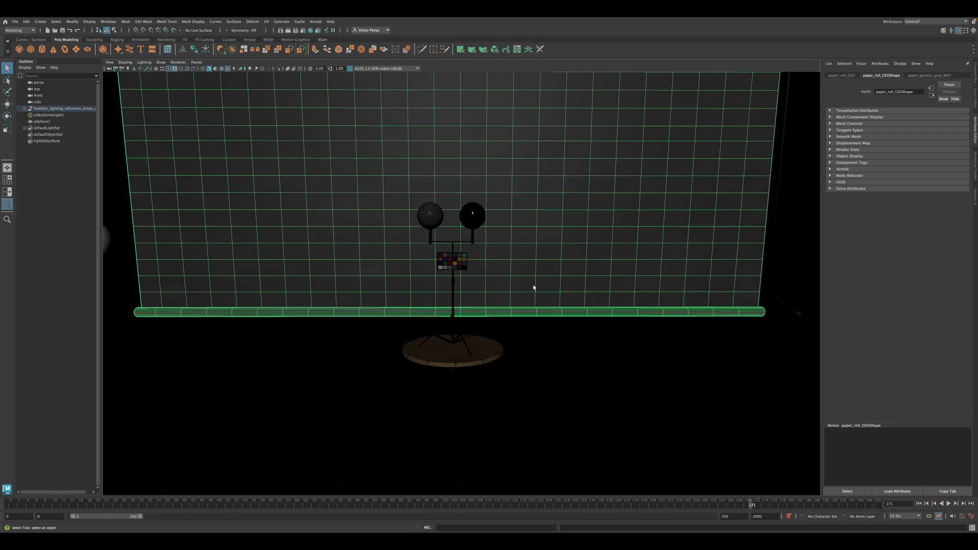
pyautogui.click(350, 69)
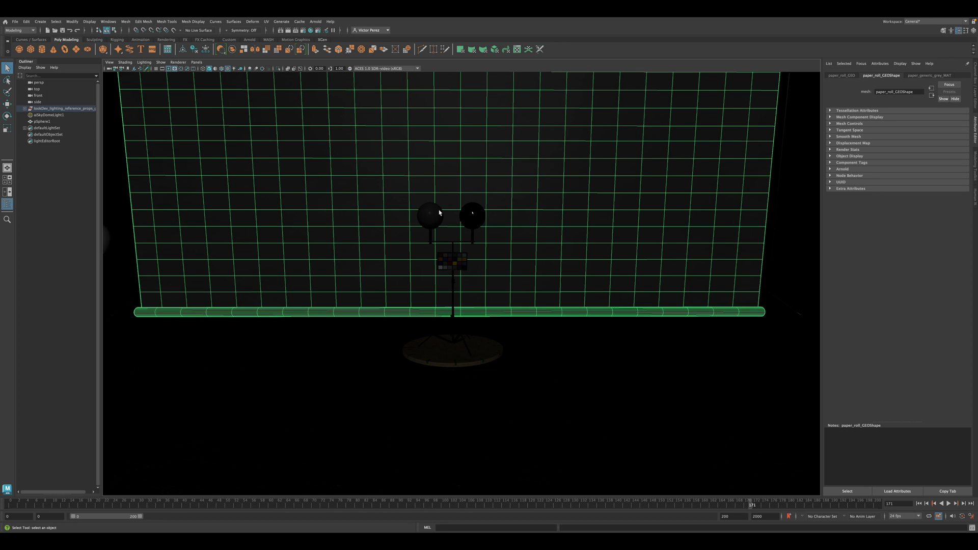
pyautogui.click(350, 68)
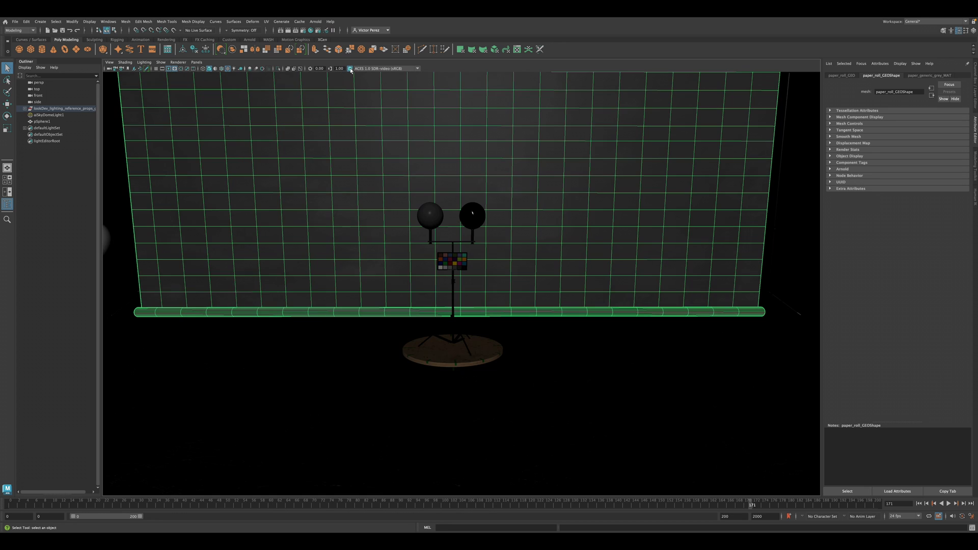
pyautogui.click(385, 70)
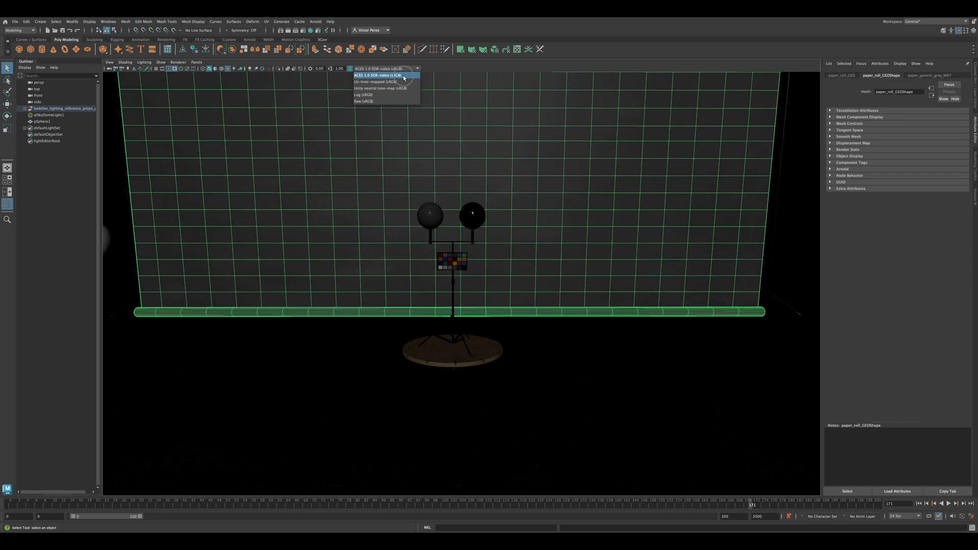
pyautogui.click(403, 77)
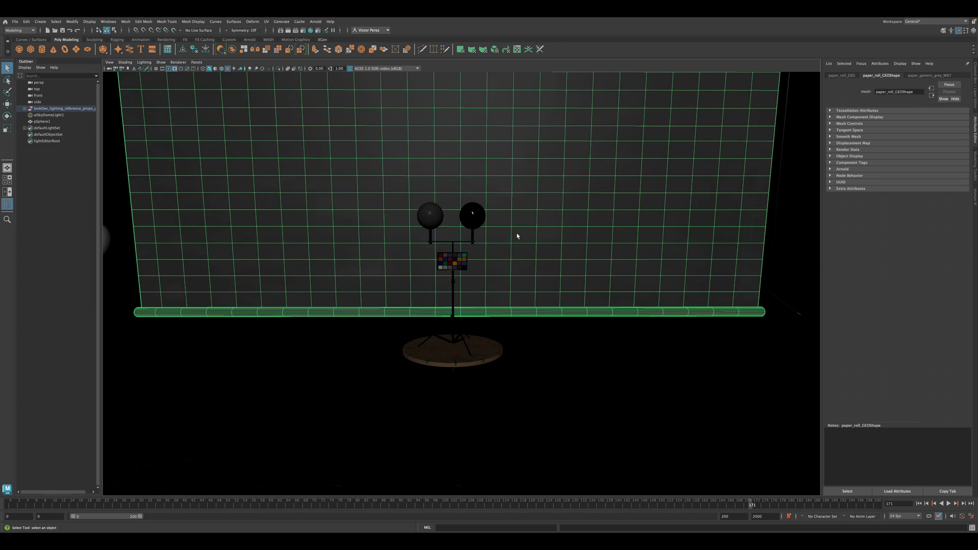
pyautogui.click(382, 68)
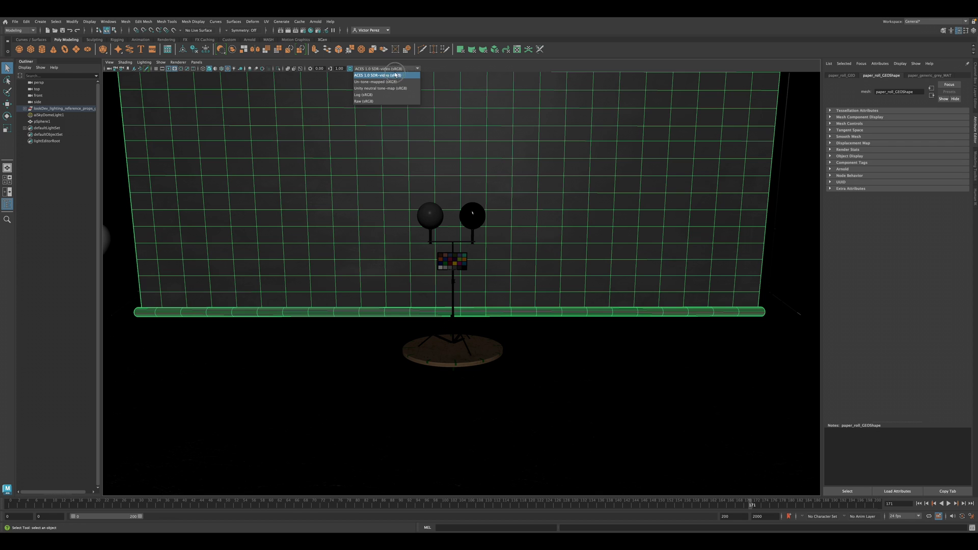
pyautogui.click(402, 118)
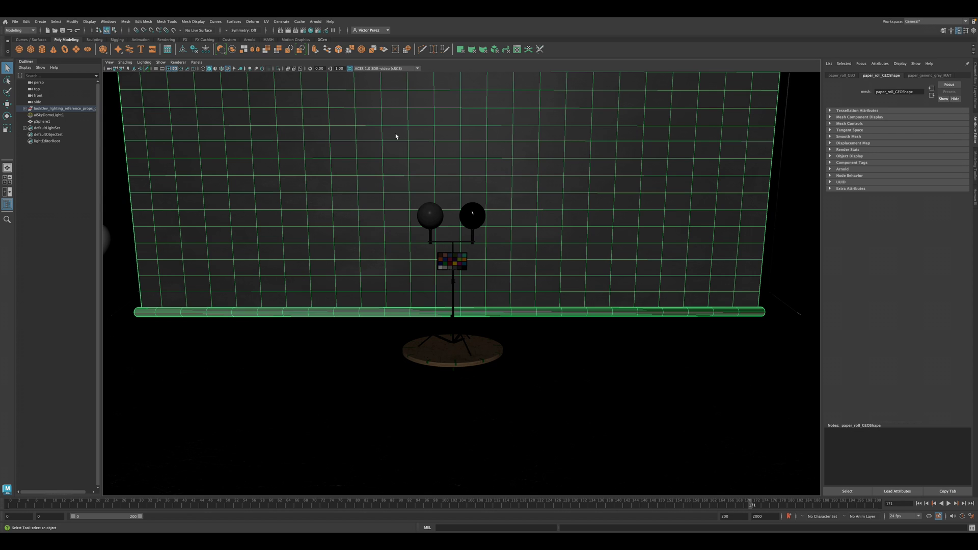
# Step: Move the sphere from the edge of the view to beside the lookdev reference stand in front of the backdrop
pyautogui.click(110, 242)
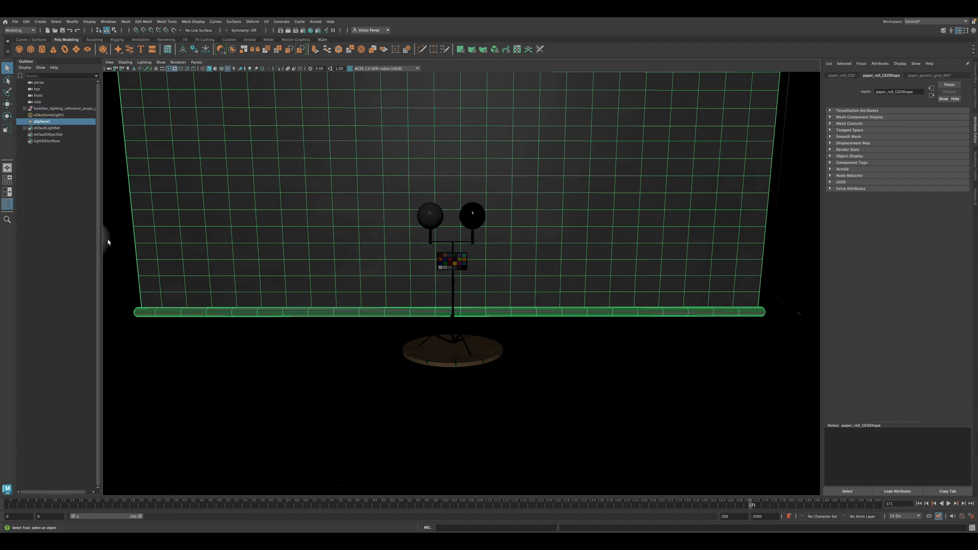
pyautogui.press('w')
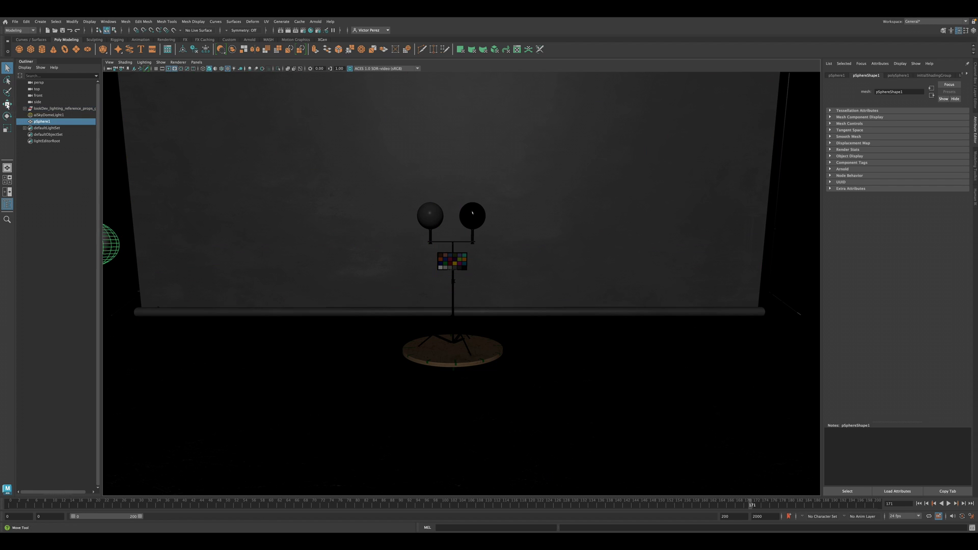
pyautogui.moveTo(121, 245); pyautogui.dragTo(389, 253)
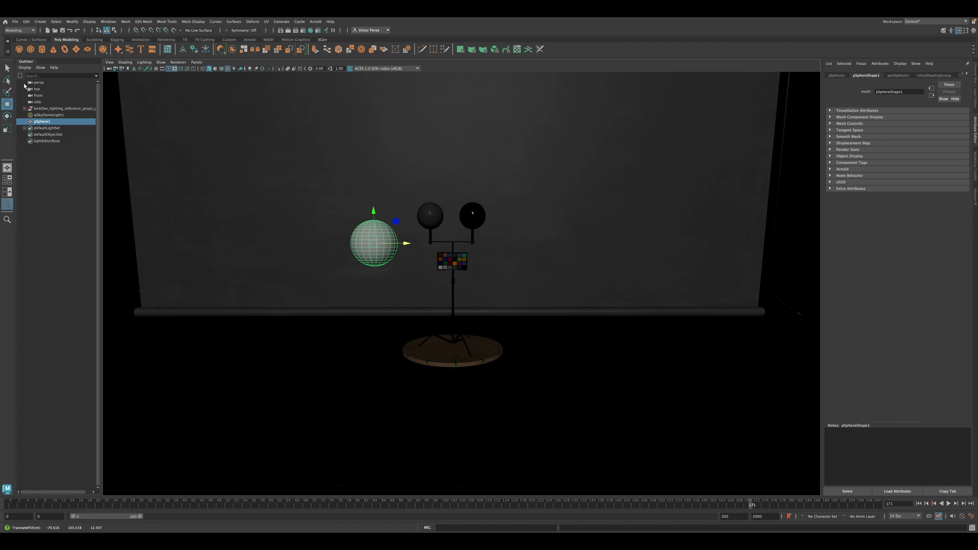
# Step: Assign a new Arnold aiStandardSurface material to the sphere beside the lookdev reference stand
pyautogui.press('q')
pyautogui.rightClick(374, 239)
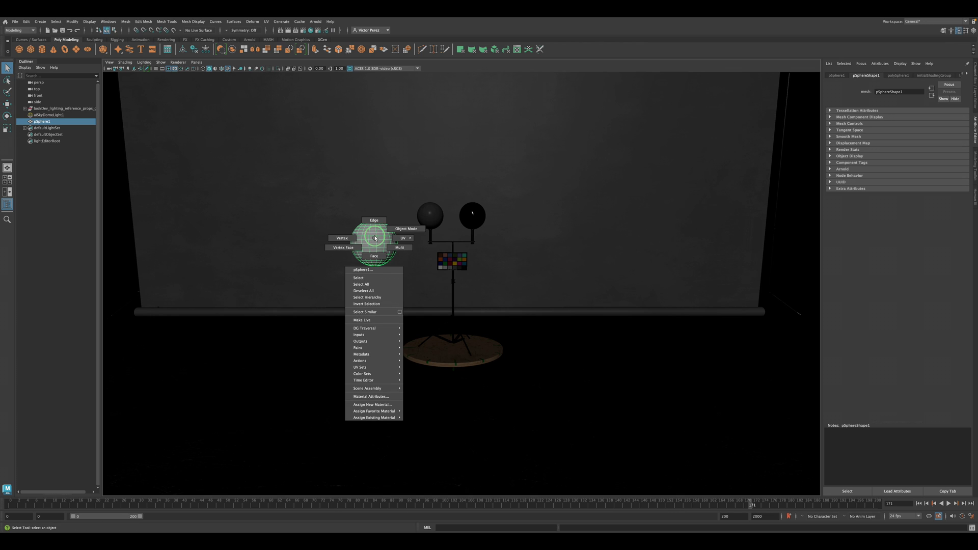
pyautogui.moveTo(375, 238); pyautogui.dragTo(387, 408, button='right')
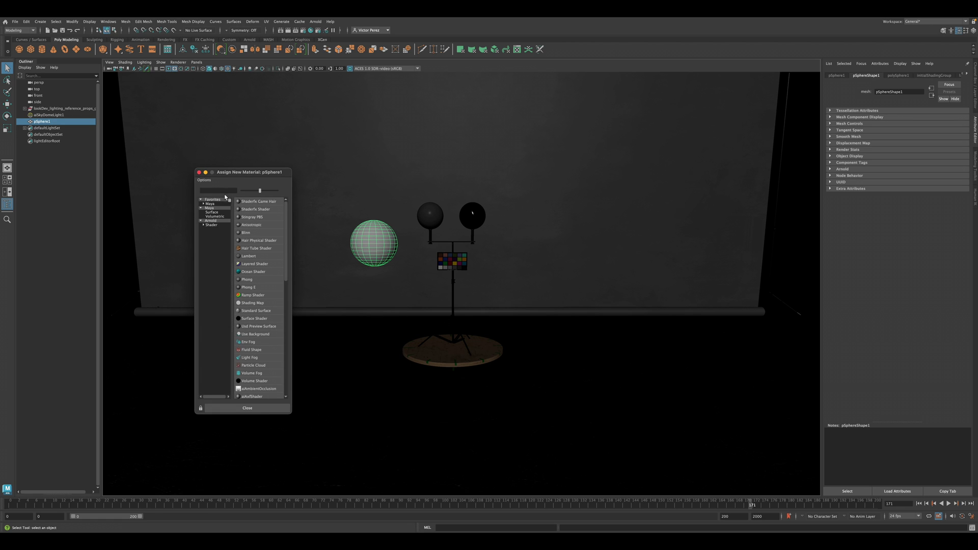
pyautogui.click(213, 225)
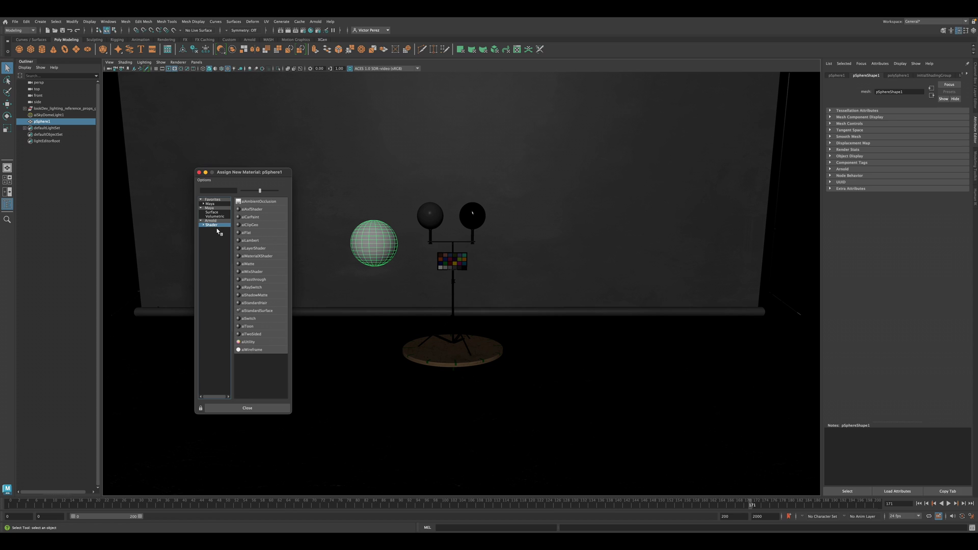
pyautogui.click(260, 311)
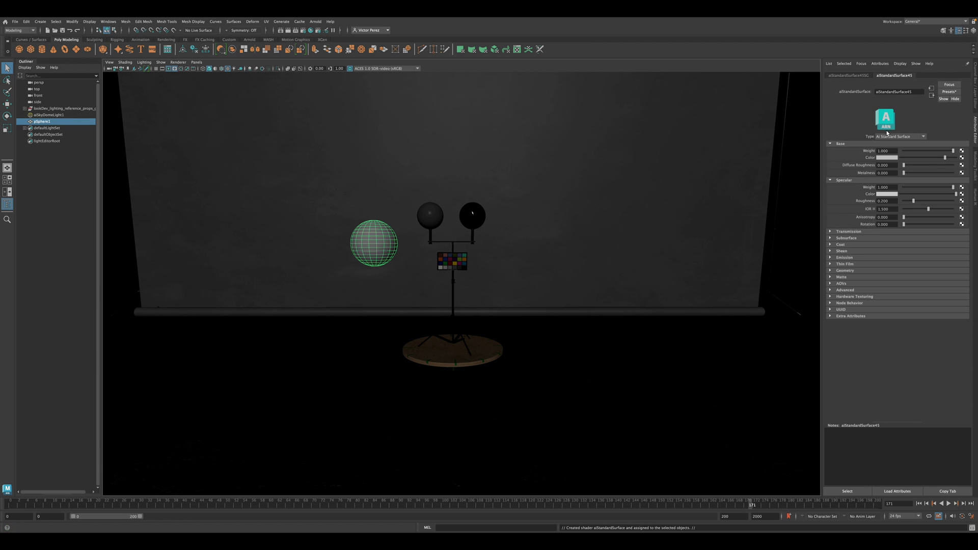
# Step: Connect a 2D File texture to the base color of the sphere's aiStandardSurface material
pyautogui.click(963, 159)
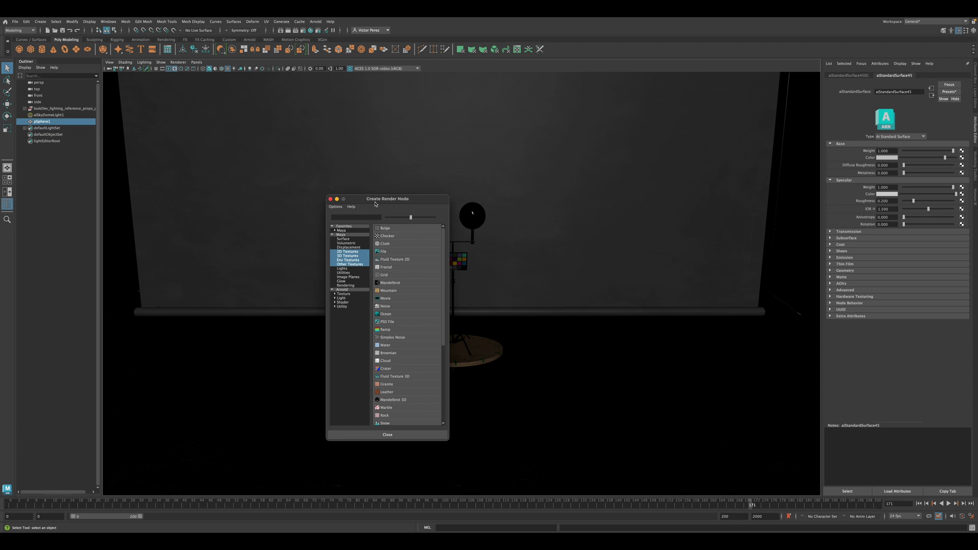
pyautogui.click(348, 252)
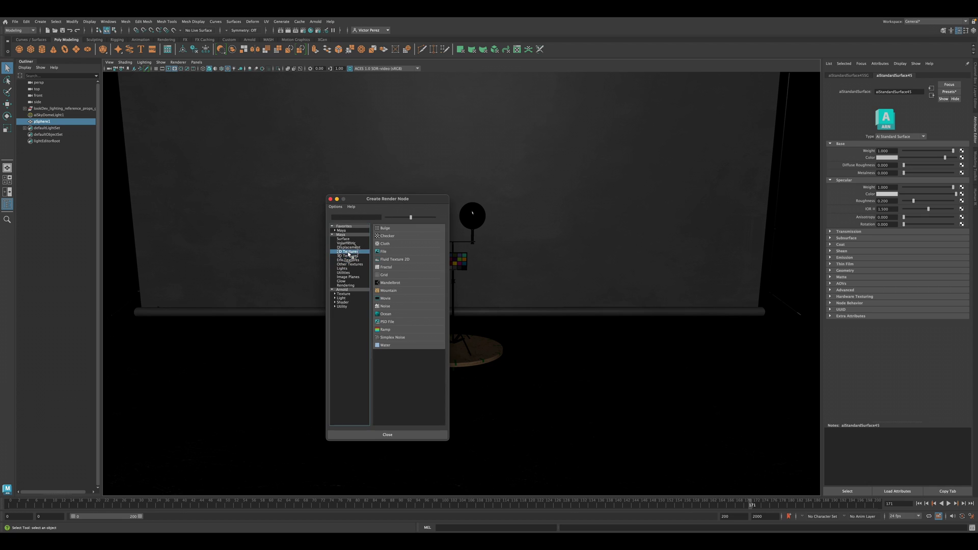
pyautogui.click(388, 250)
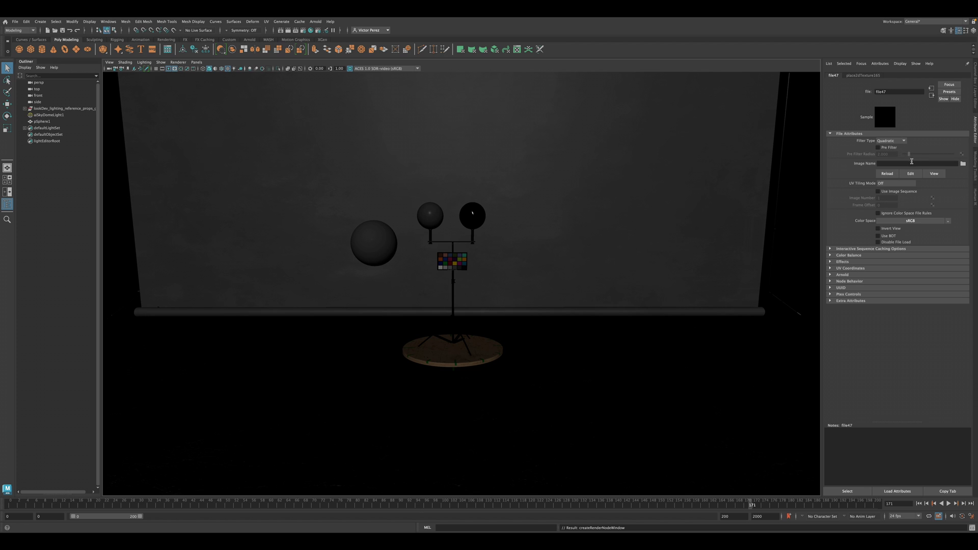
# Step: Review the color space groups available for the file texture and choose sRGB from the Display group
pyautogui.click(915, 222)
pyautogui.moveTo(934, 238)
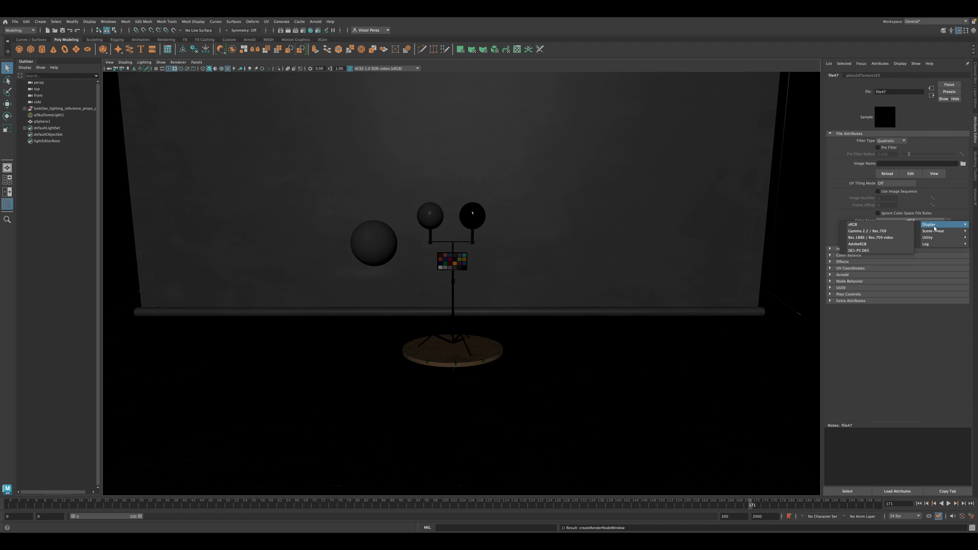
pyautogui.click(854, 224)
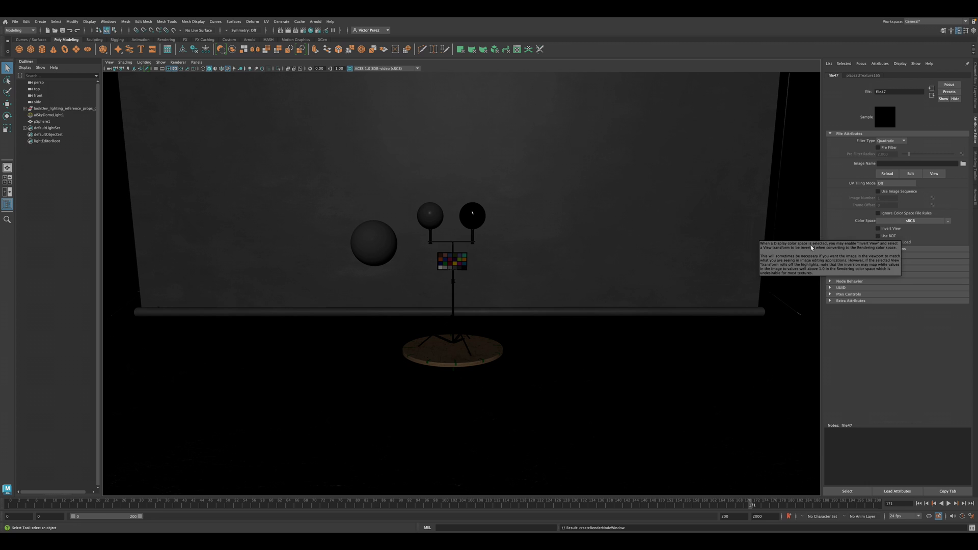
pyautogui.moveTo(843, 232)
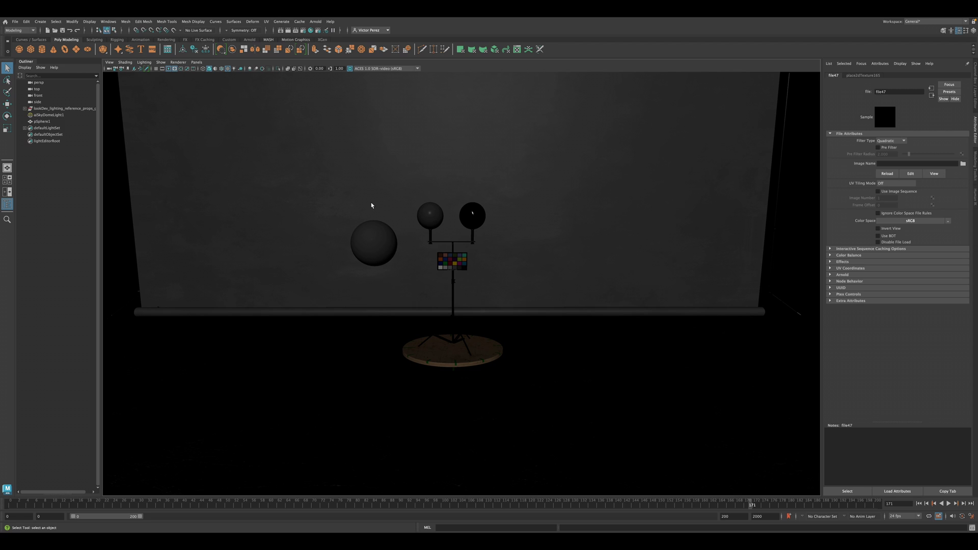
# Step: Examine the Textures options, including Auto-convert Textures to TX, in the Arnold Renderer render settings, and close the settings
pyautogui.click(304, 31)
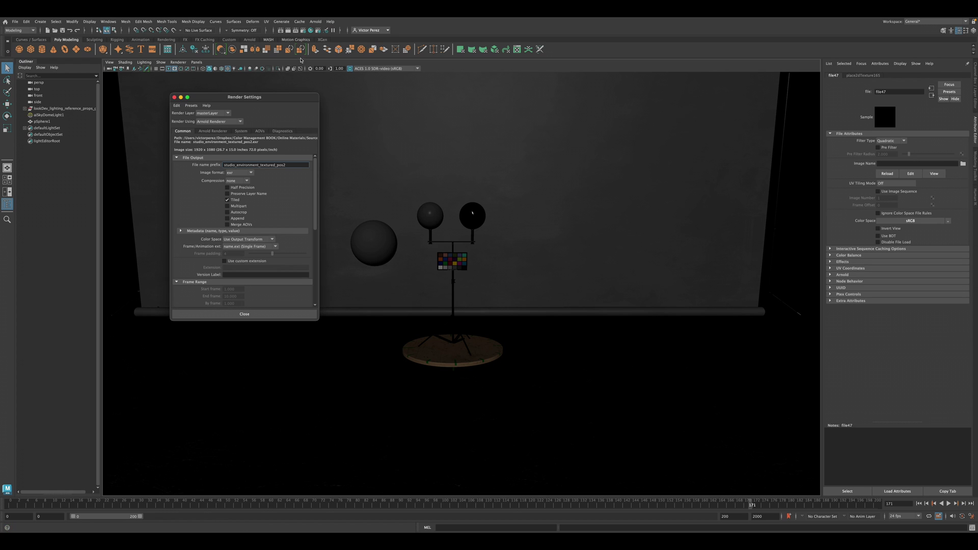
pyautogui.click(218, 133)
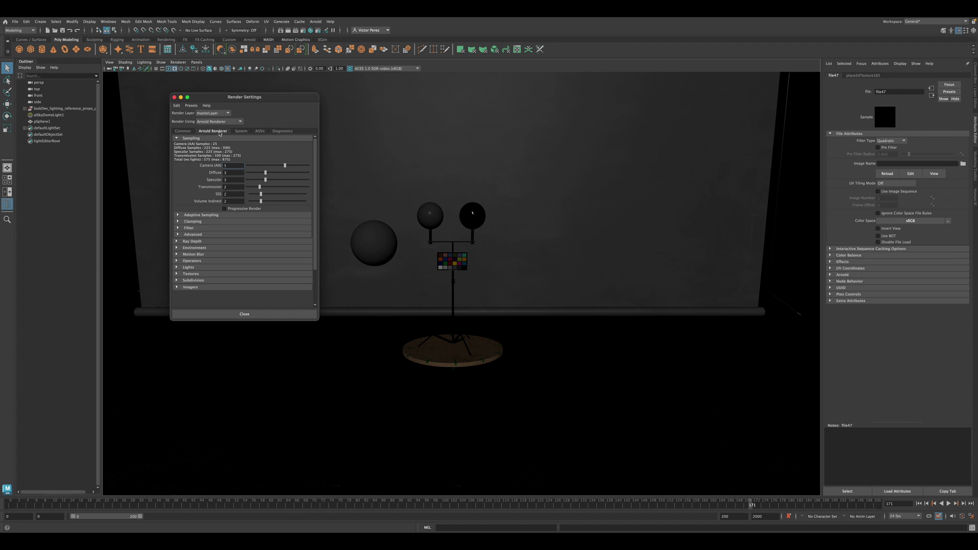
pyautogui.click(179, 274)
pyautogui.scroll(-5, 314, 219)
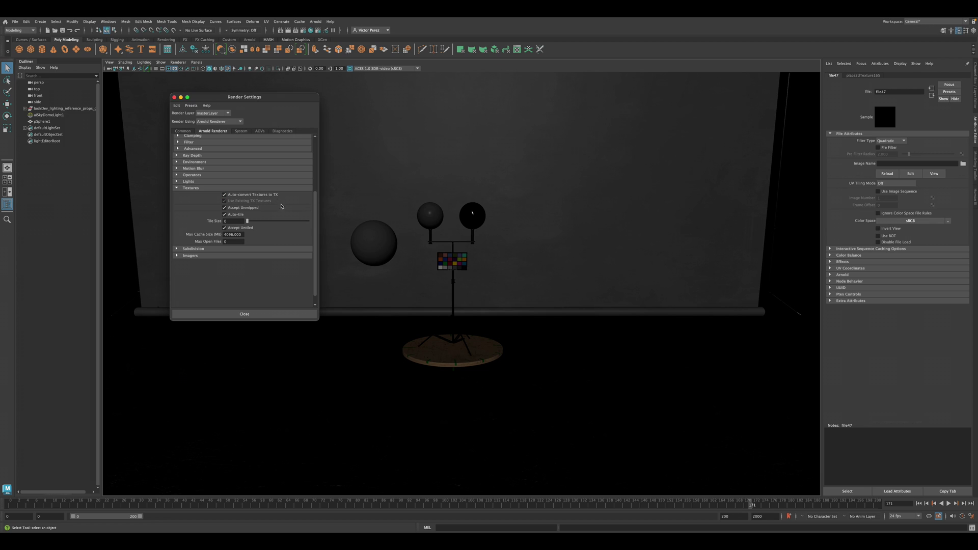
pyautogui.click(174, 97)
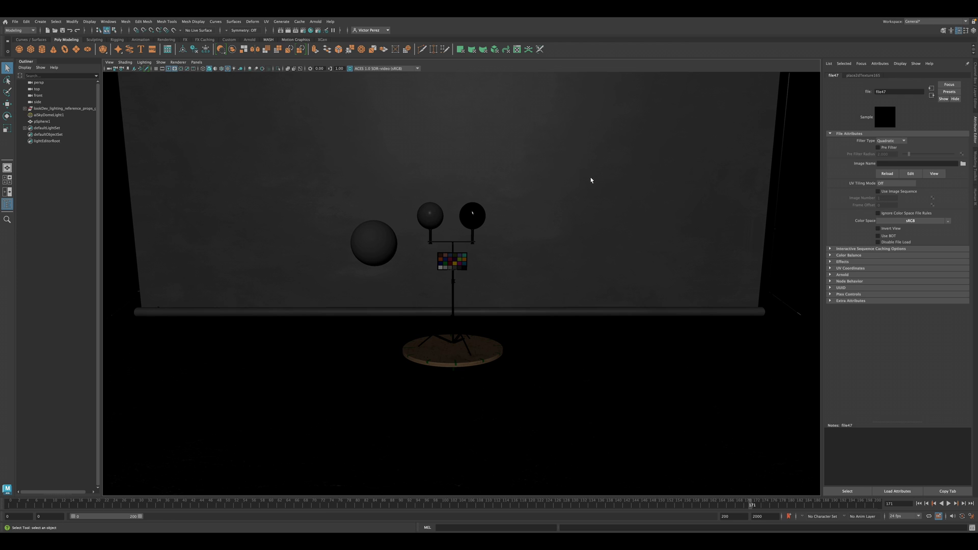